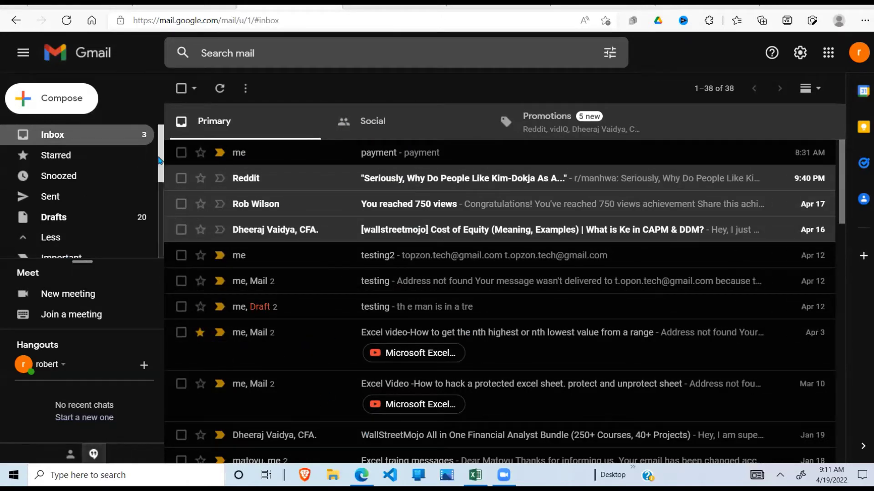
- Create a new mail label named "payment" without nesting it under another label
scroll(160, 176, down, 1)
drag(160, 177, 157, 251)
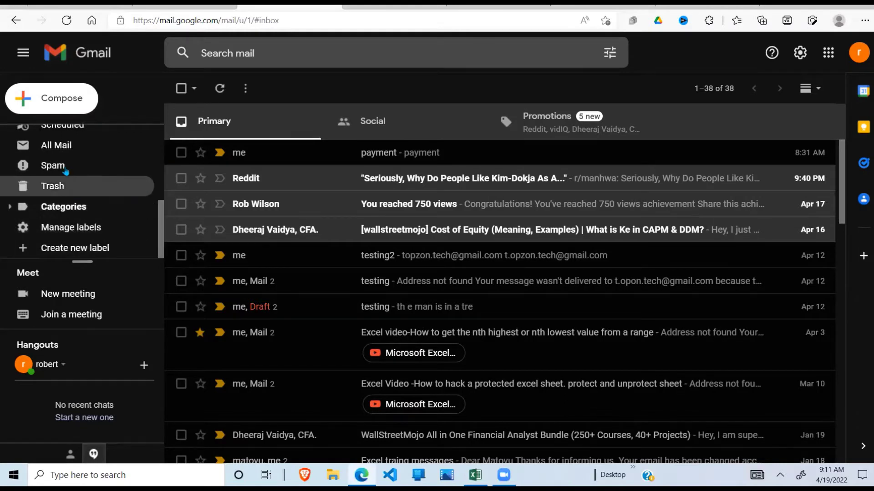
click(74, 250)
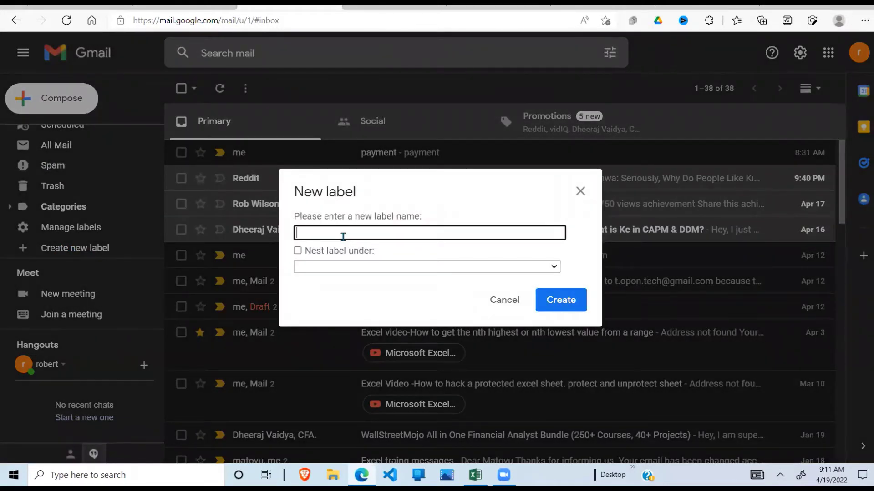
text(payment)
click(573, 306)
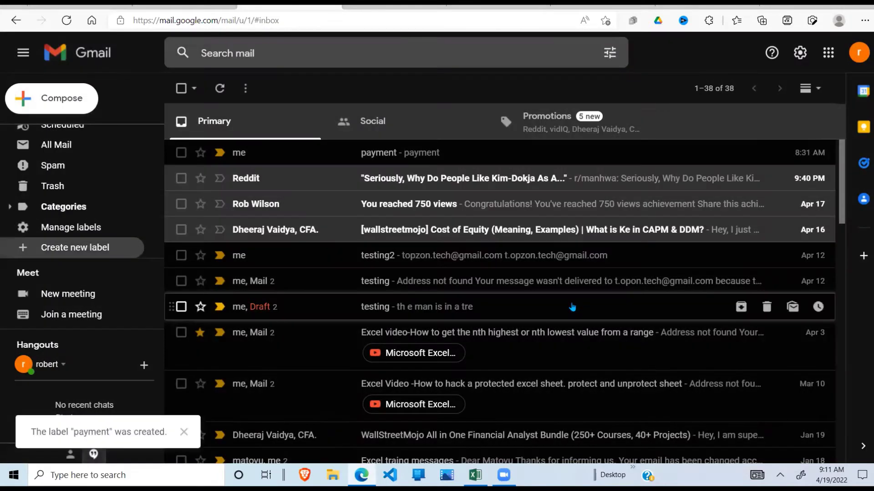
- Open the new payment label to view the conversations filed under it
drag(160, 223, 160, 164)
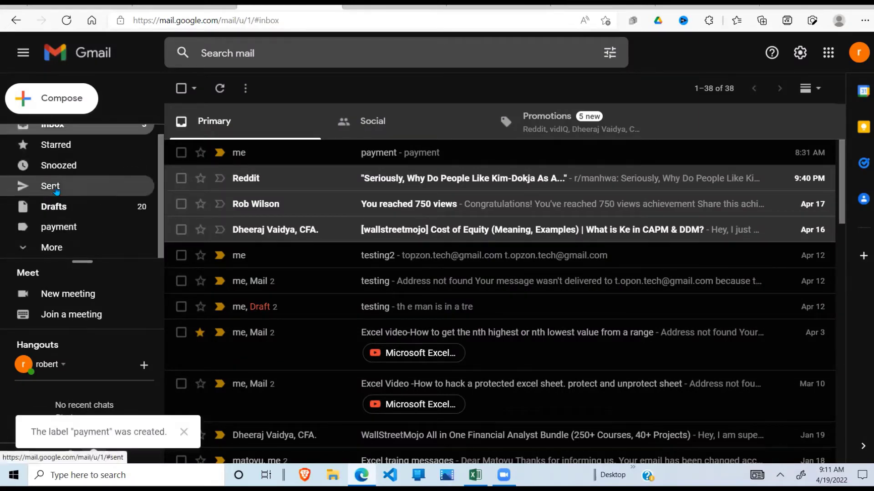
click(59, 227)
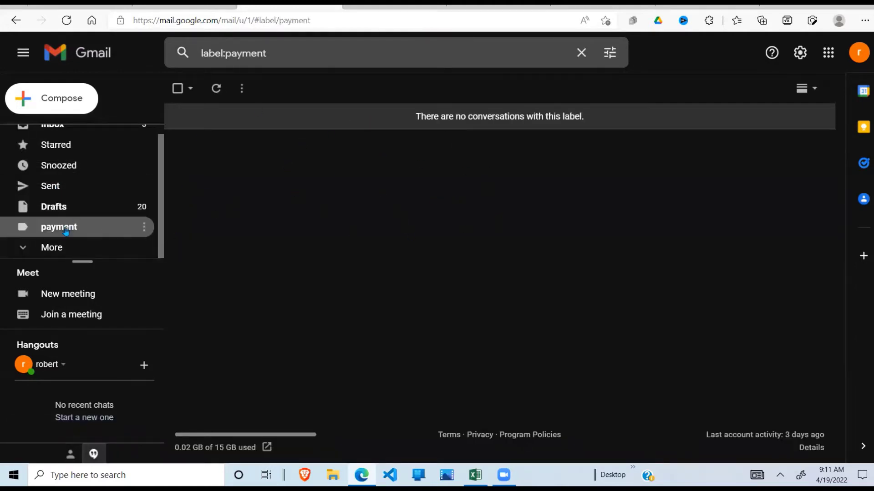
scroll(161, 137, up, 1)
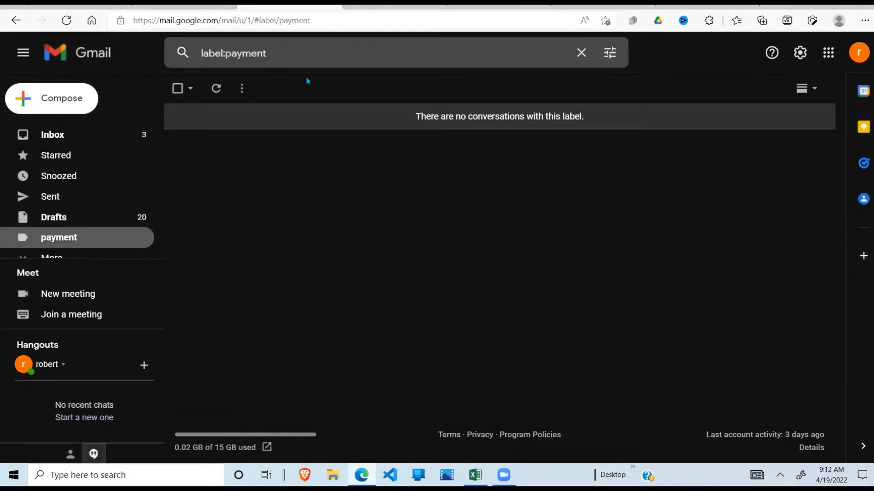
- Delete the existing mail filter that matches the subject "payment" from the account's filter settings
click(791, 54)
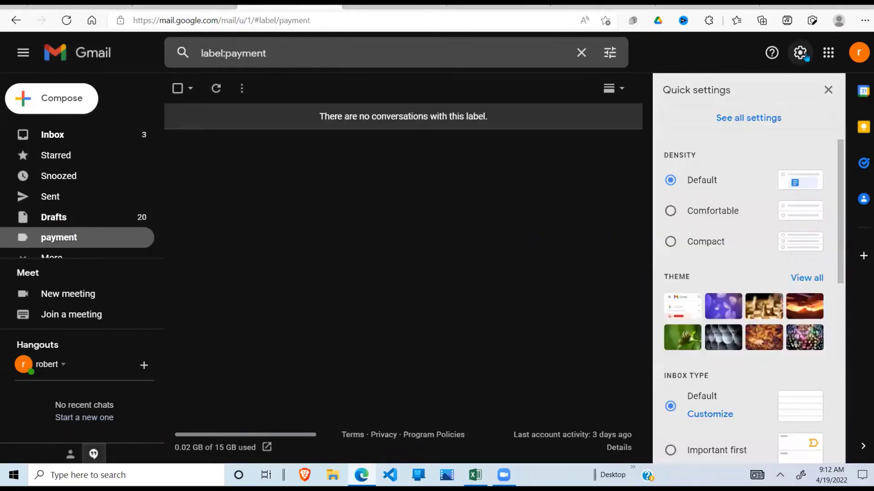
click(758, 120)
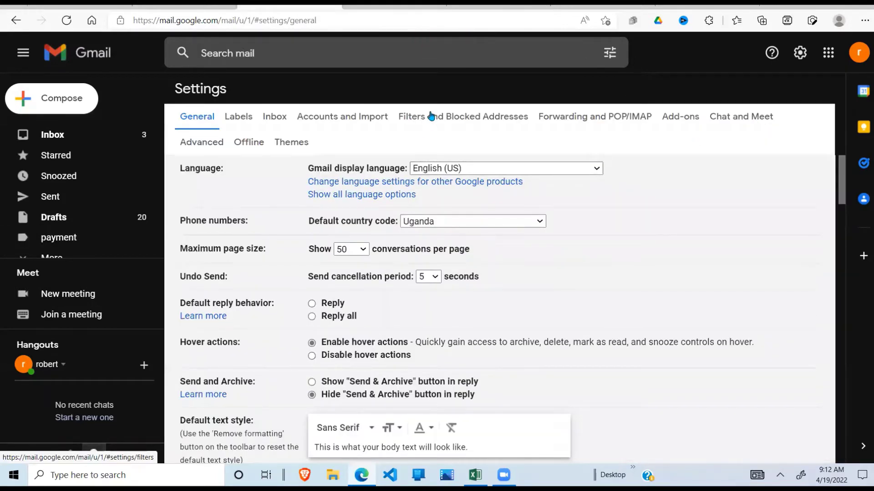
click(467, 119)
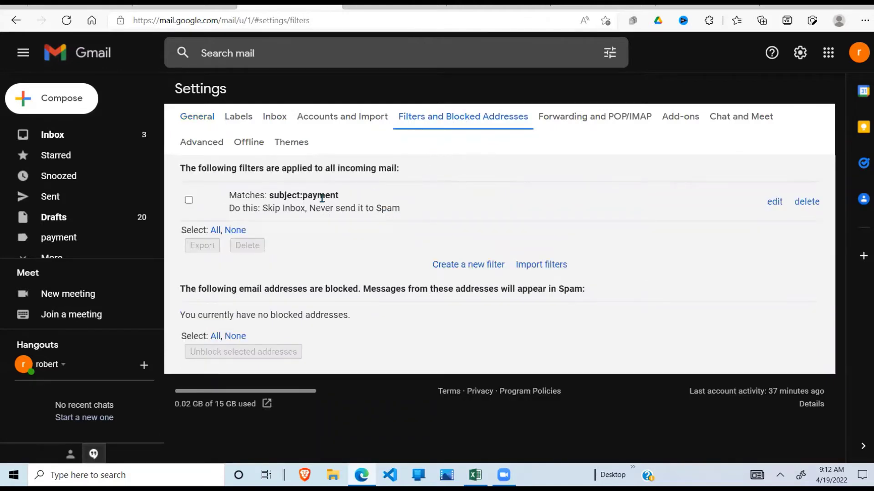
click(806, 203)
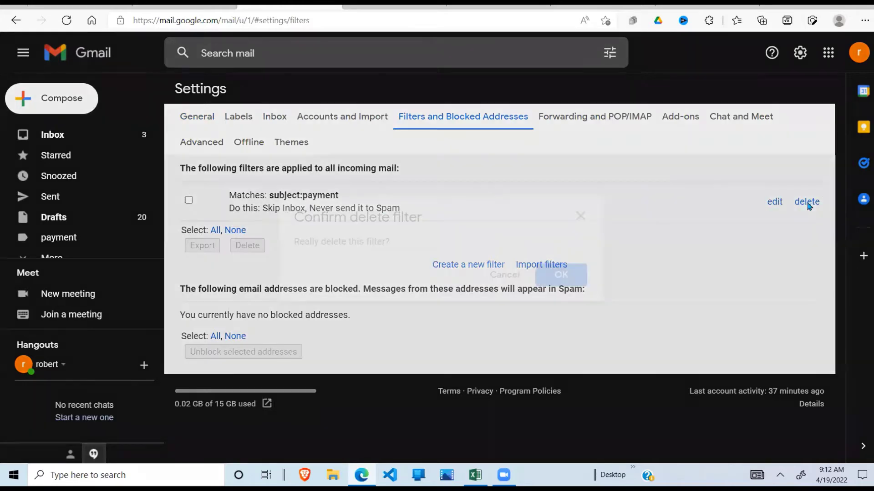
click(563, 277)
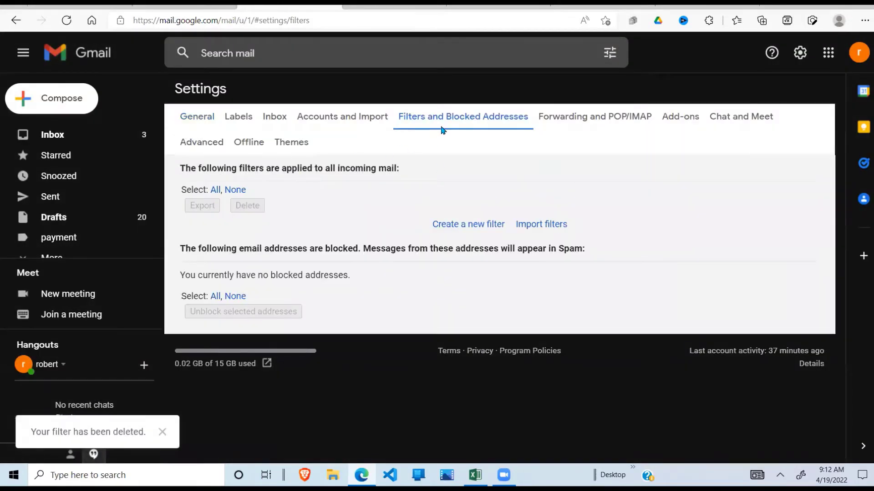
- Define a new filter for messages with the subject "payment" and continue to its action options
click(446, 225)
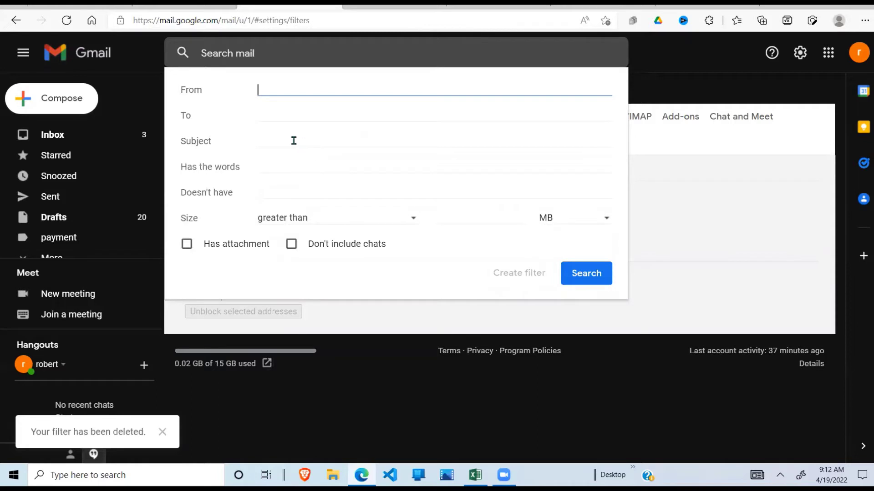
click(279, 137)
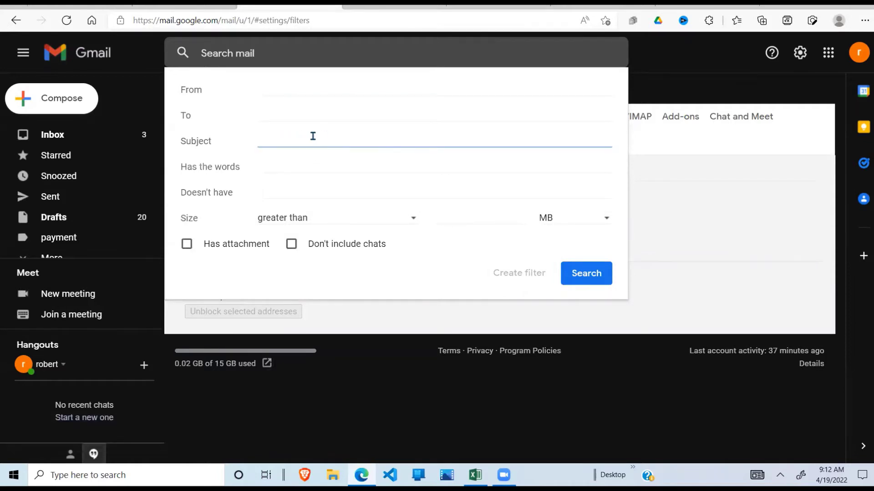
text(payment)
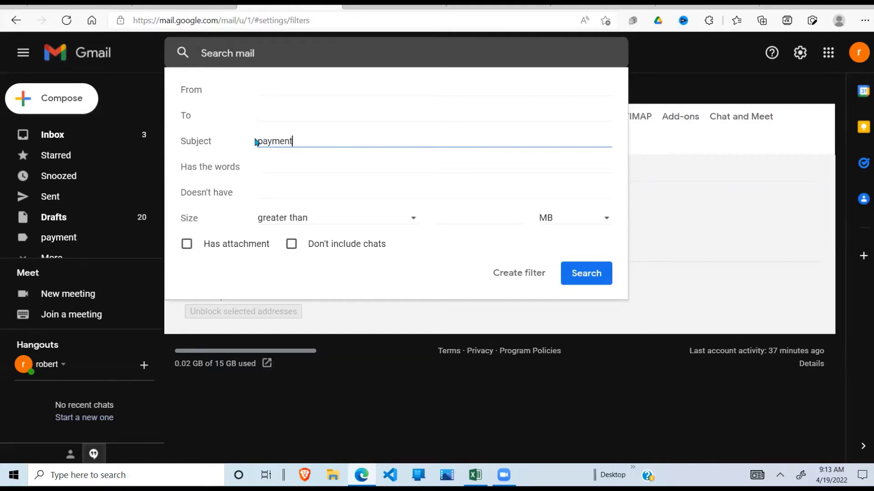
drag(258, 144, 308, 139)
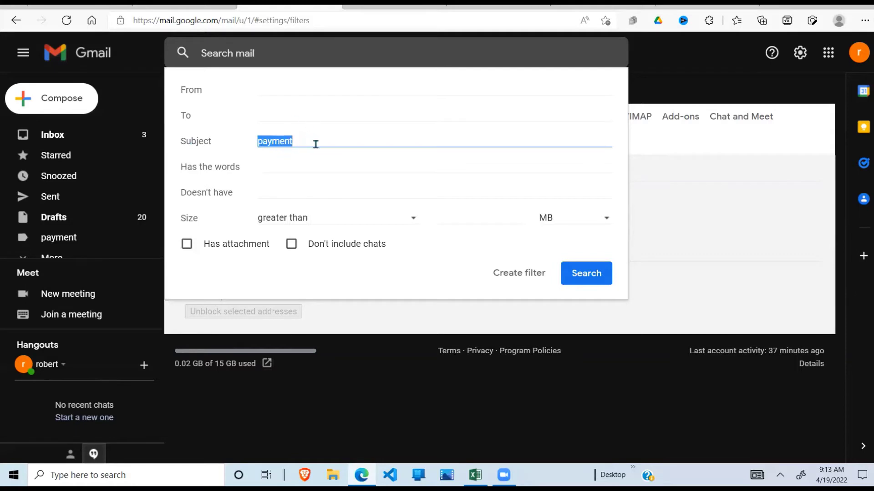
click(264, 166)
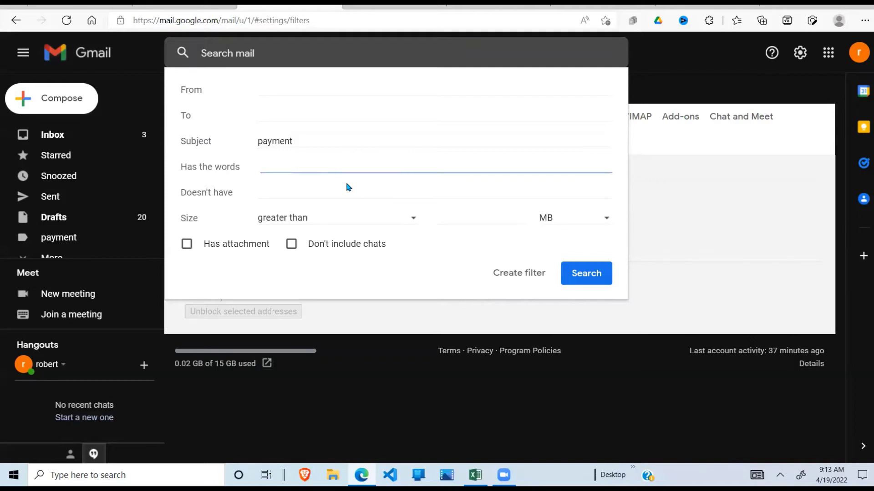
click(298, 91)
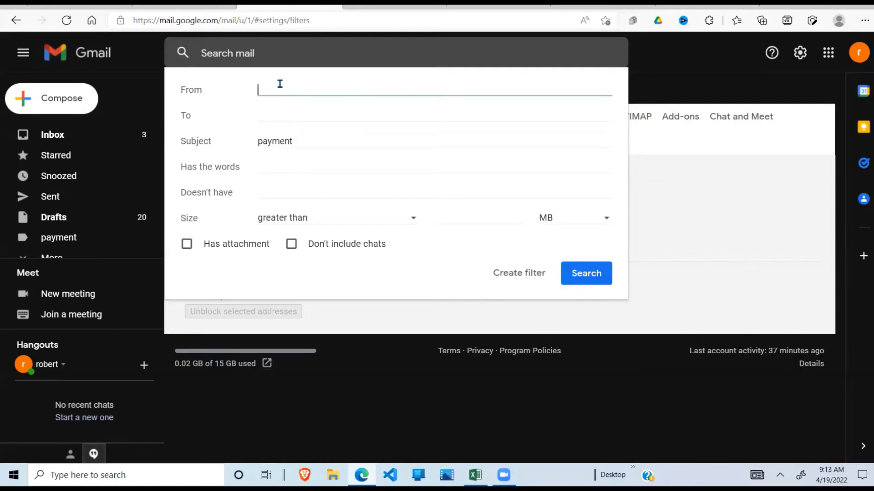
click(280, 109)
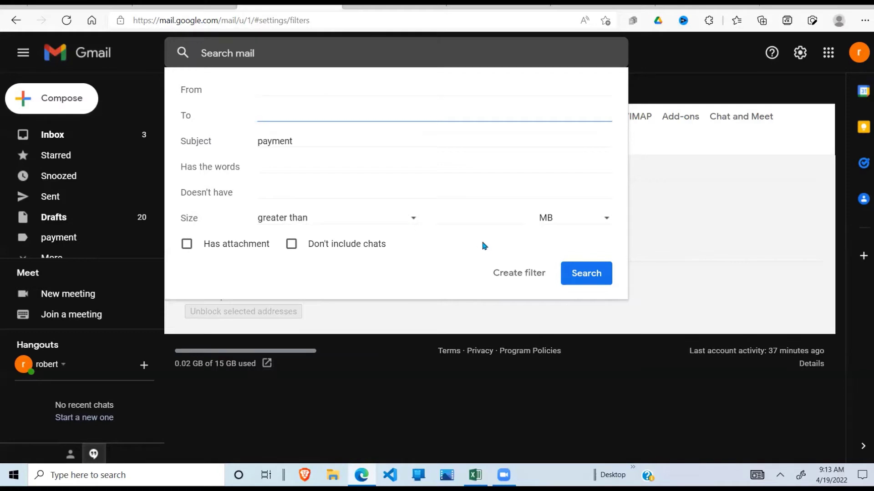
drag(259, 141, 346, 141)
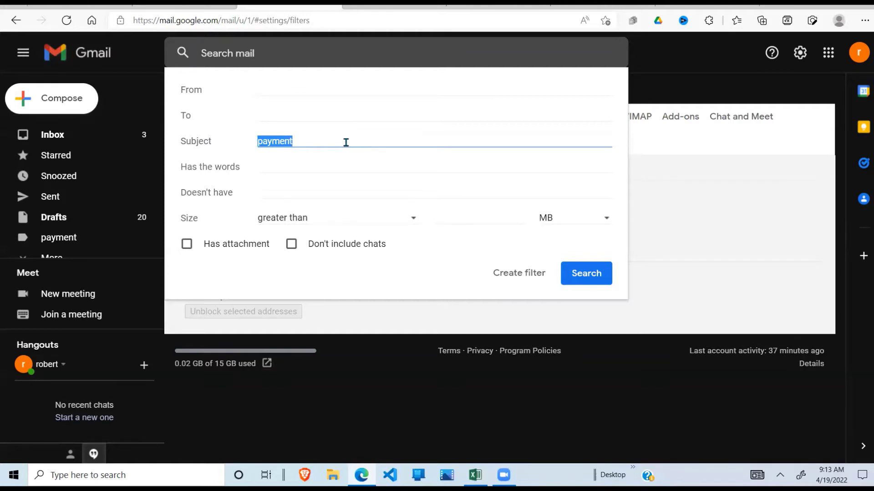
click(519, 276)
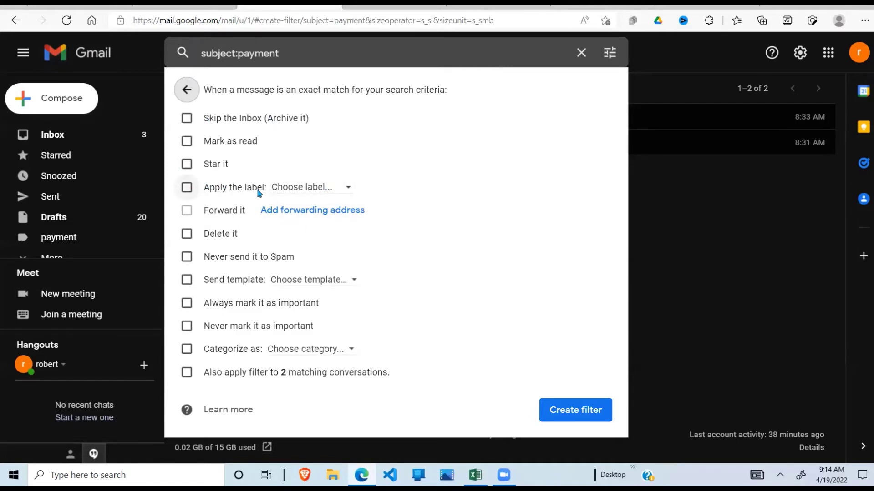
- Have the filter apply the payment label to matching messages, and create it
click(187, 188)
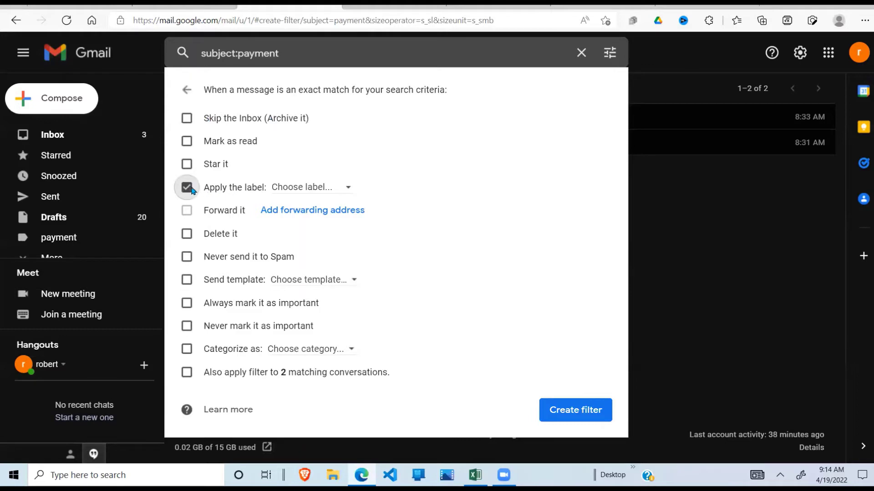
click(347, 188)
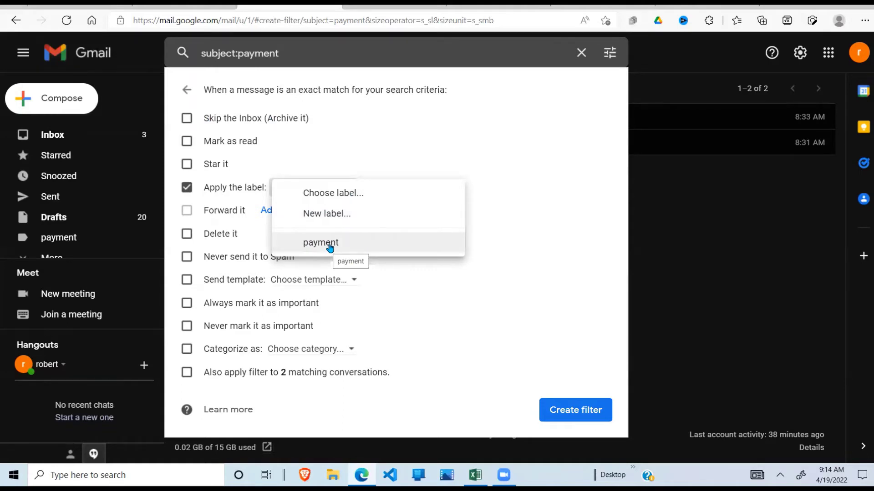
click(330, 248)
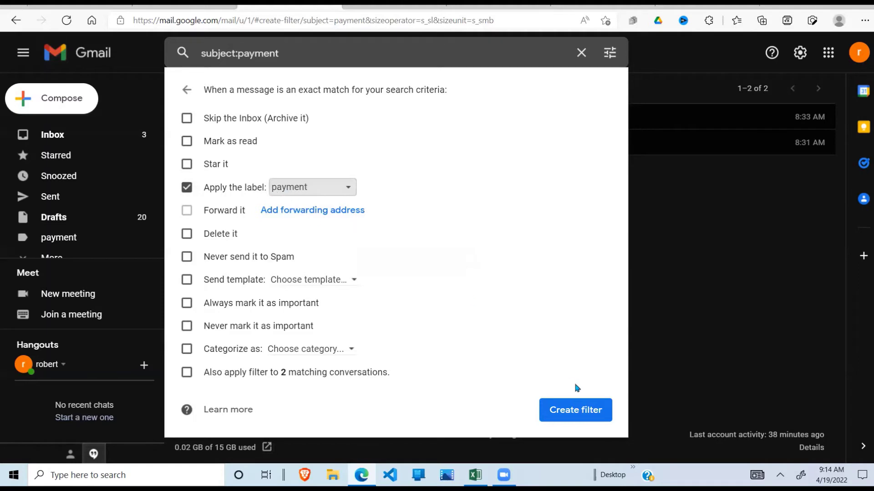
click(571, 414)
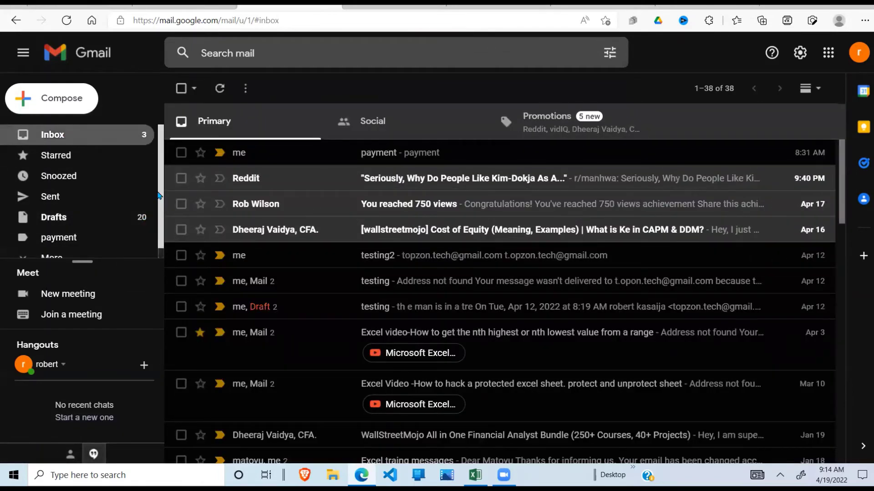
- Send a test e-mail to the account's own address with subject "payment hhshs" and body "pthhe"
scroll(160, 251, down, 1)
scroll(156, 261, up, 1)
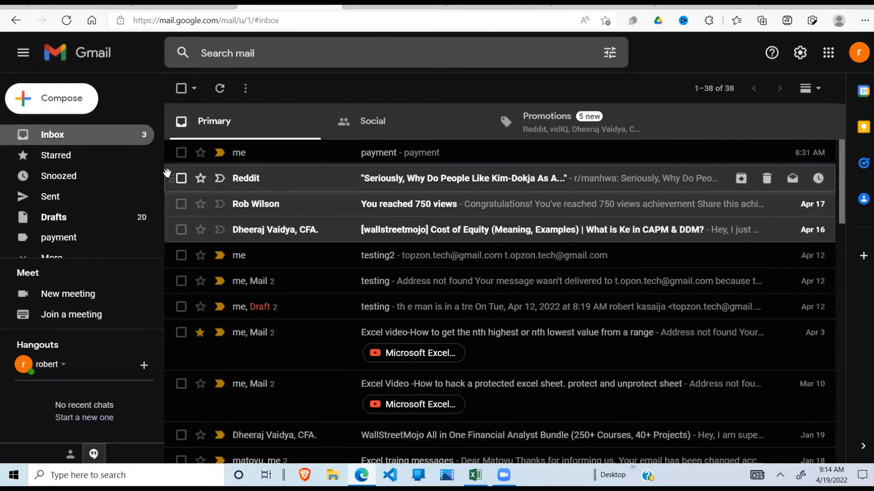
click(74, 97)
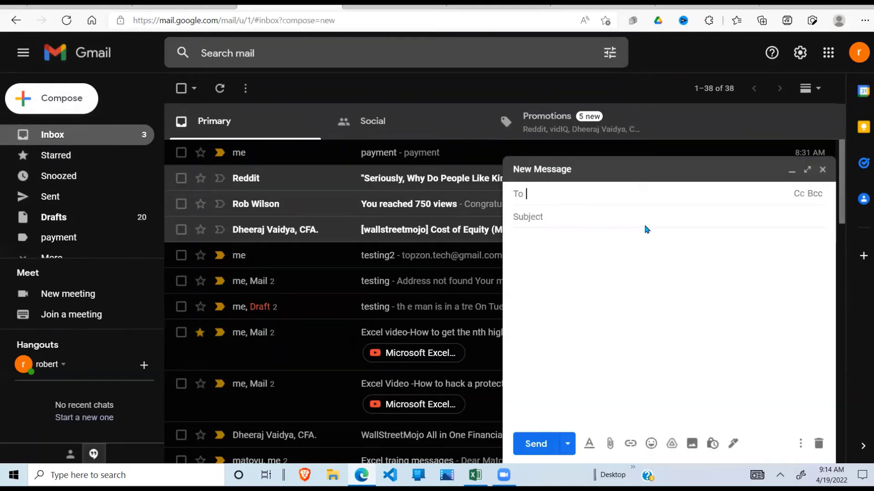
text(top)
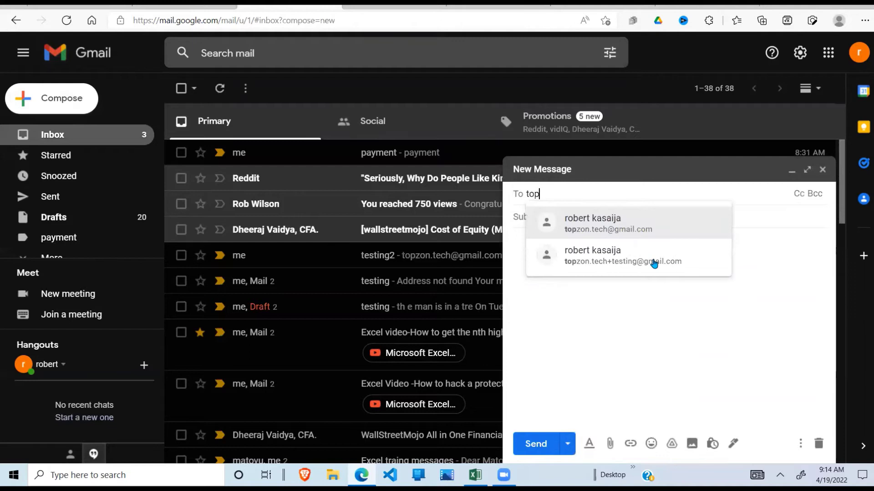
click(663, 231)
click(581, 214)
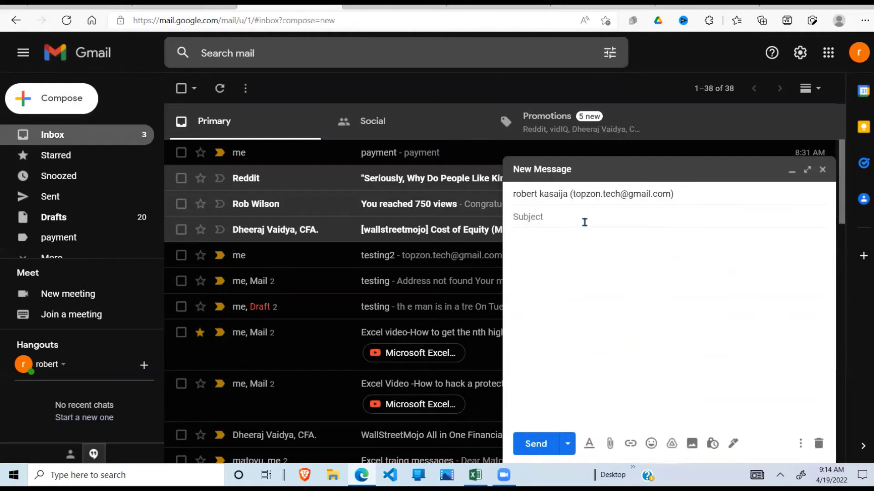
text(payment hhshs)
click(563, 259)
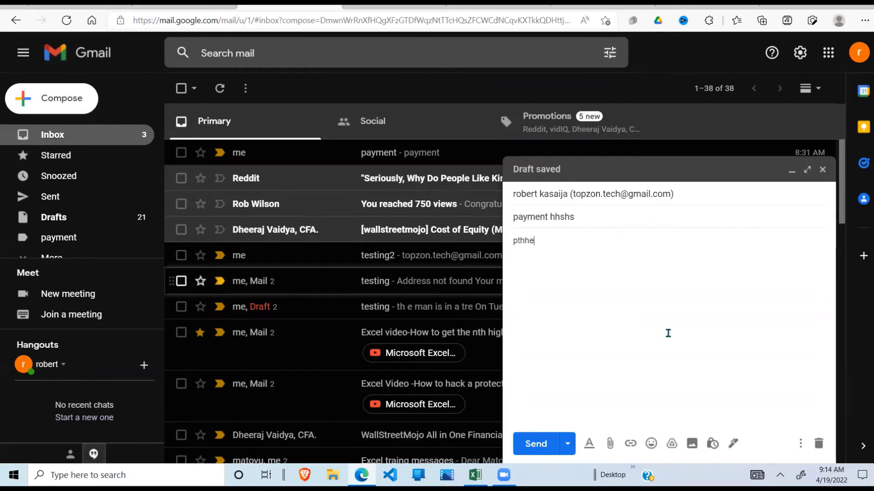
click(539, 450)
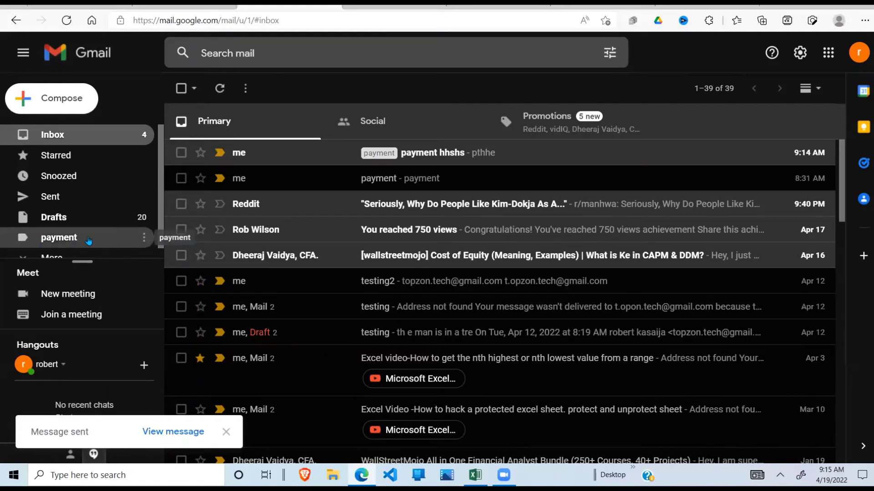
- Check the test message under the payment label, examine its subject and labels, and return to the inbox
click(65, 240)
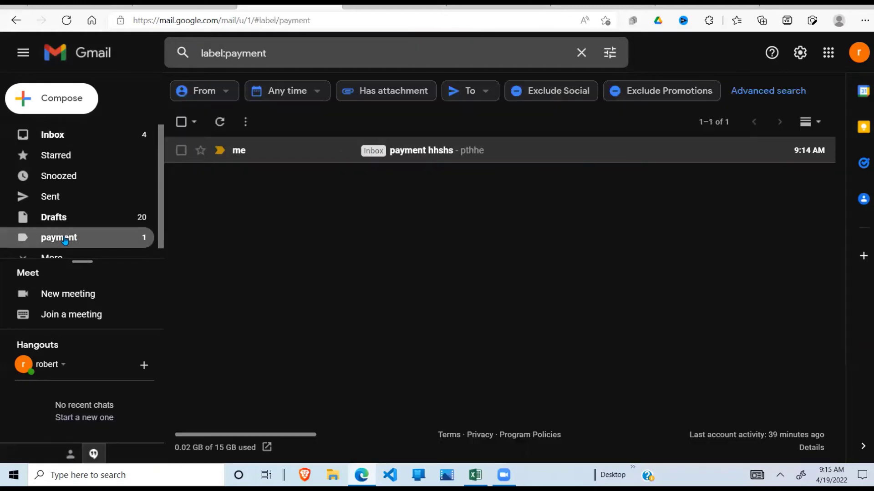
click(435, 154)
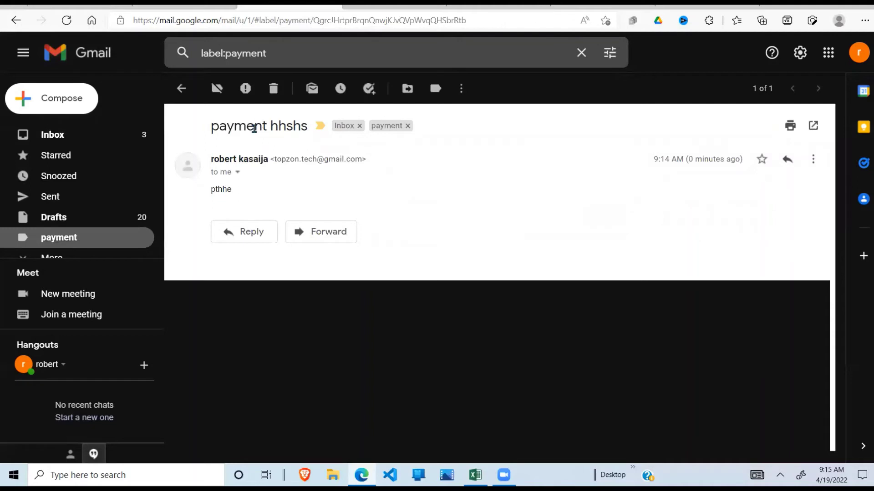
drag(308, 128, 267, 129)
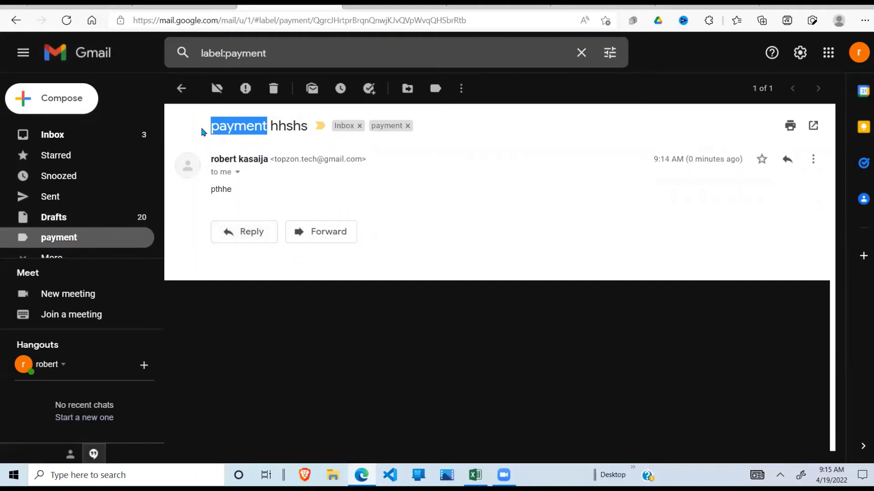
click(181, 88)
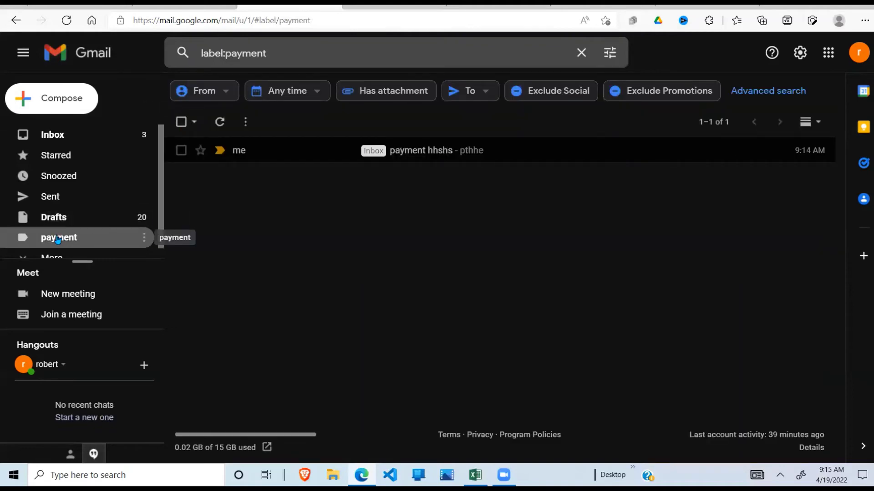
click(58, 136)
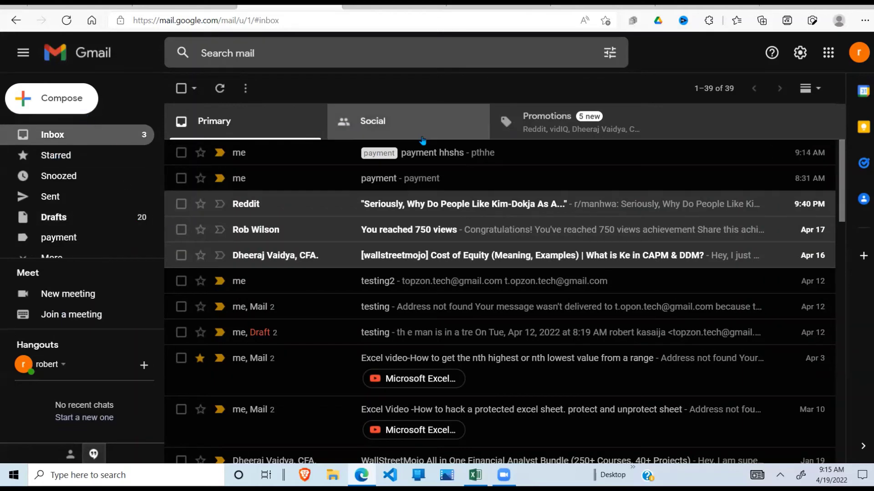
- Examine the "payment hhshs" message from the inbox, compare the payment label's contents, and return to the inbox
click(446, 162)
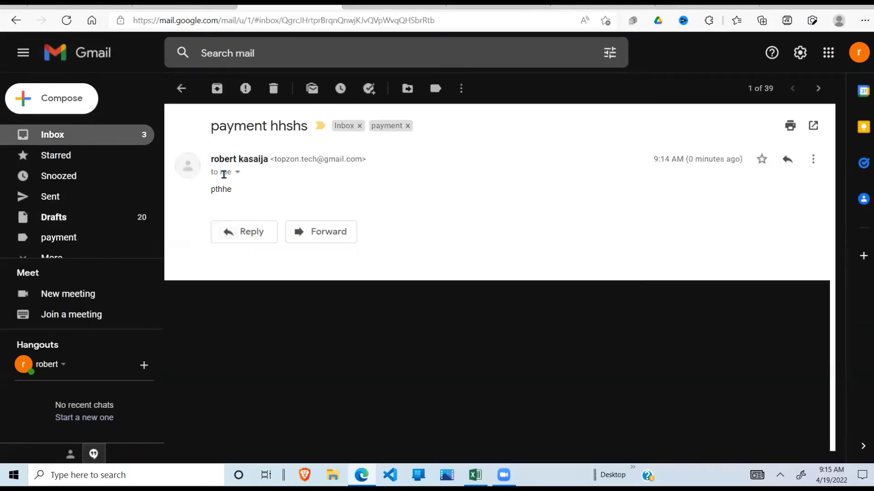
click(63, 138)
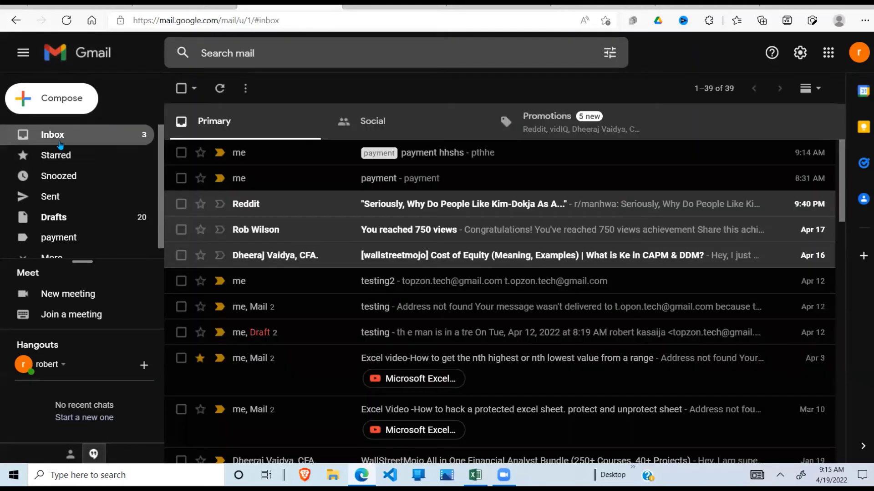
click(61, 245)
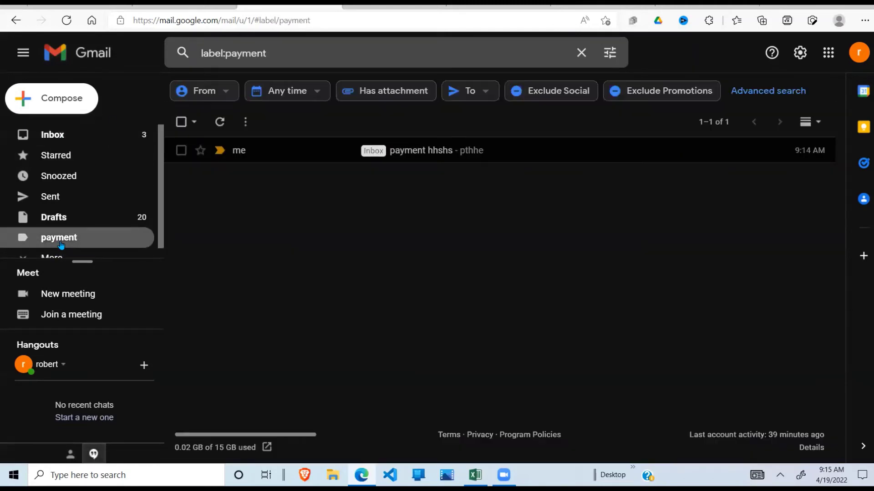
click(58, 135)
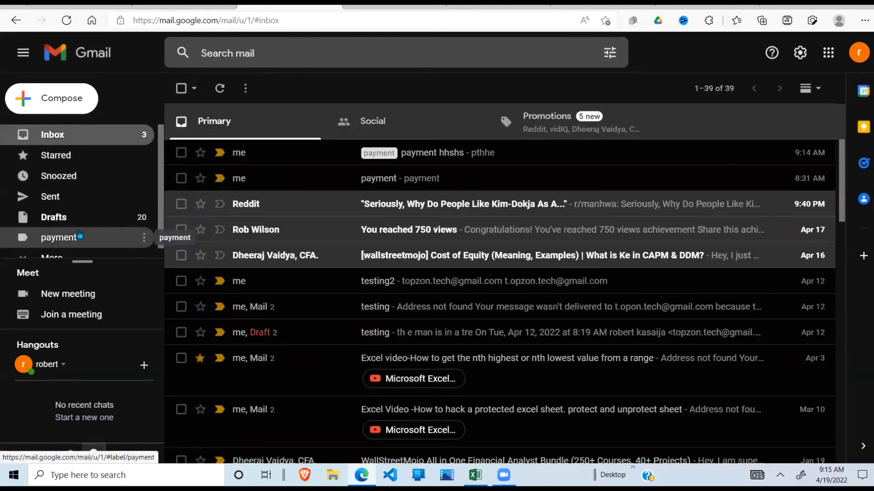
- Update the existing "payment" subject filter so that matching messages also skip the inbox and are archived
click(801, 58)
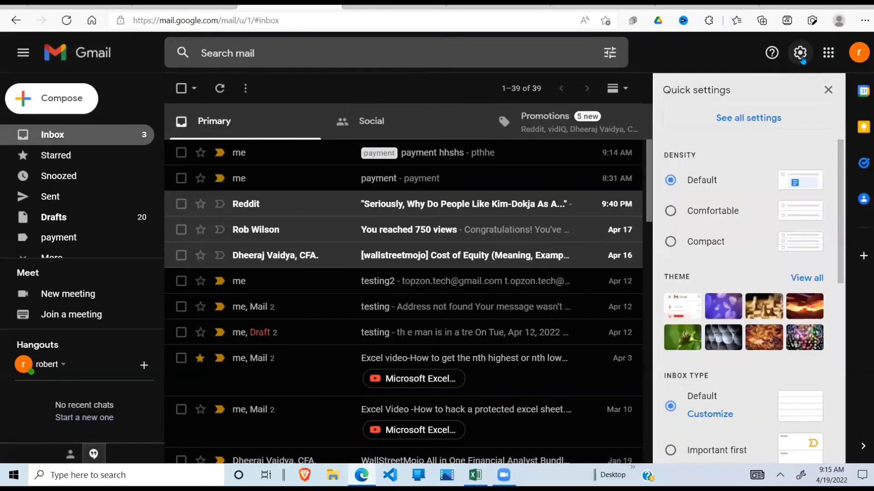
click(764, 119)
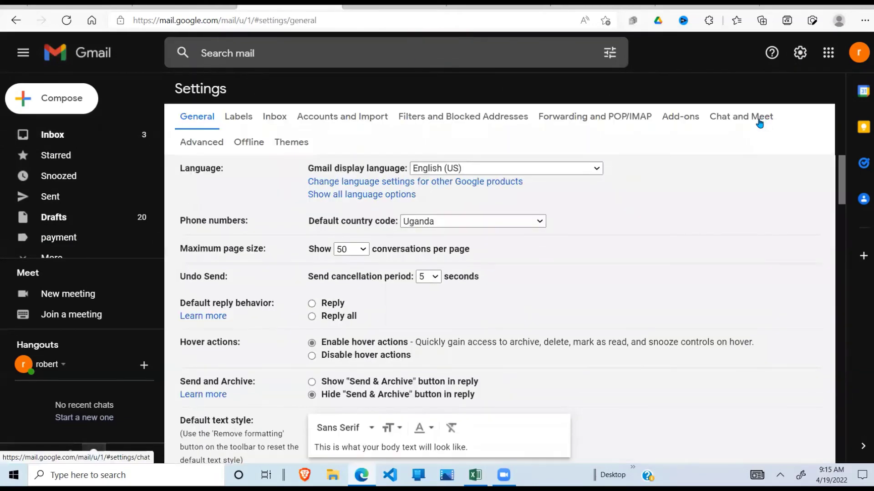
click(454, 115)
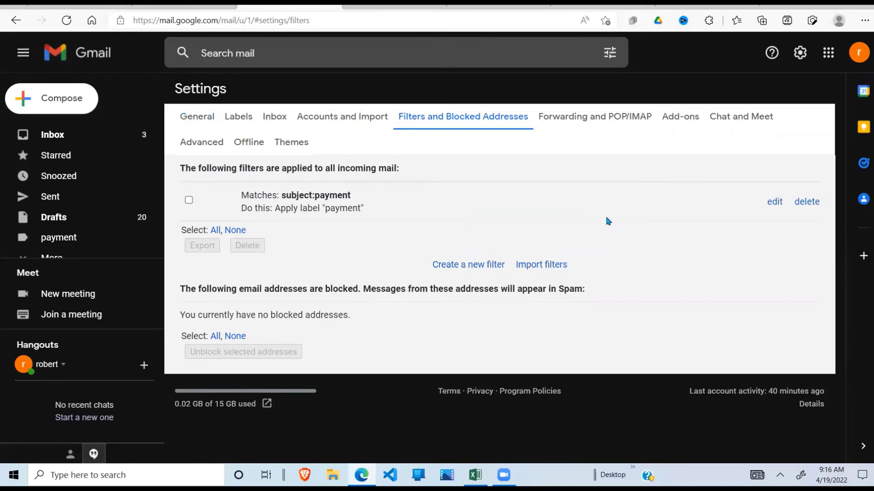
click(772, 205)
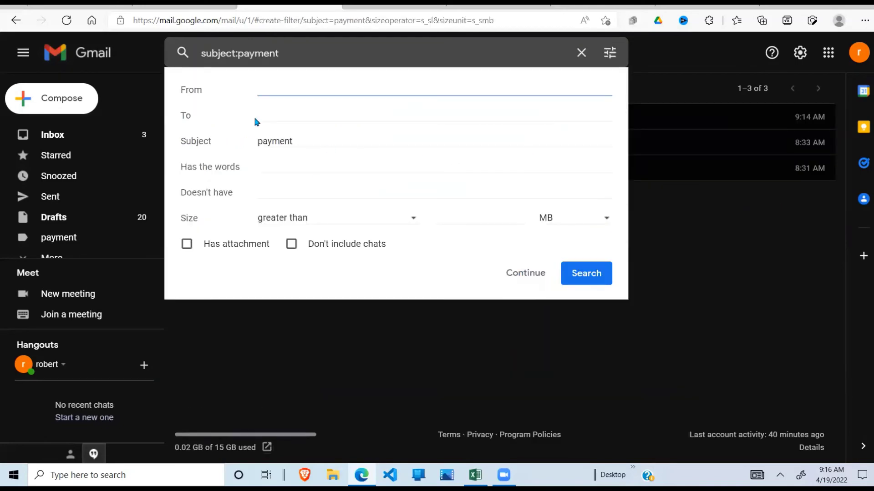
click(524, 273)
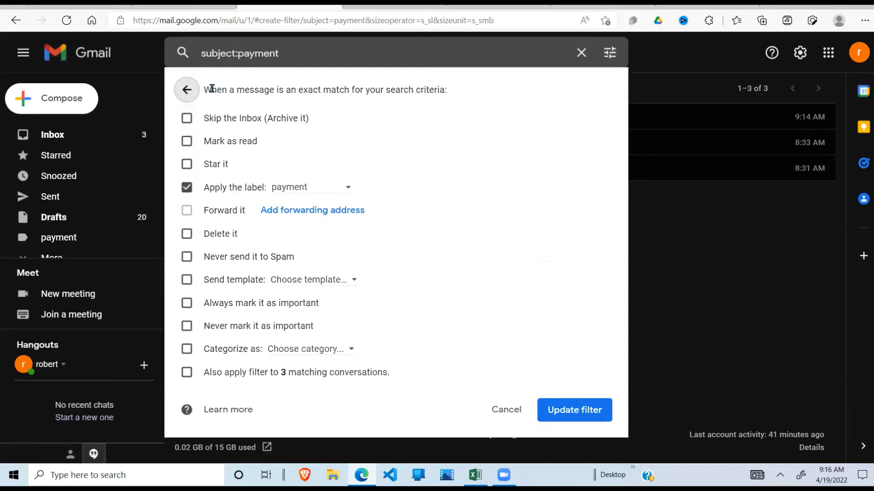
click(186, 119)
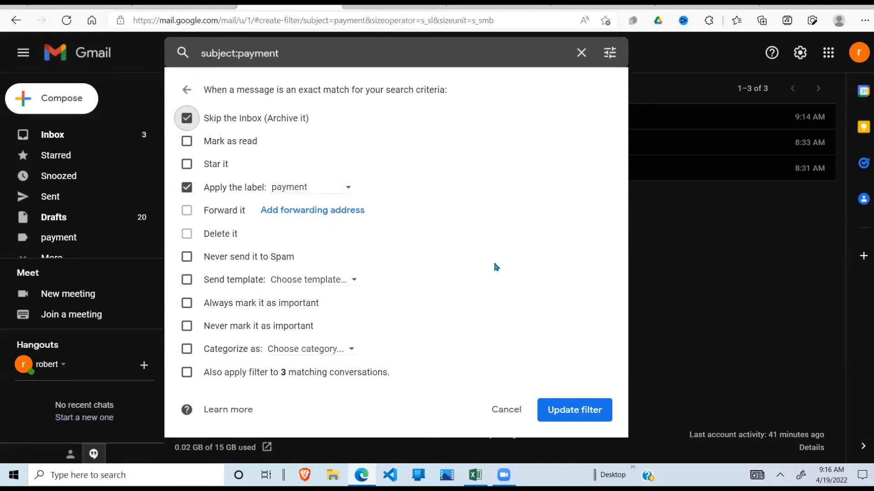
click(571, 415)
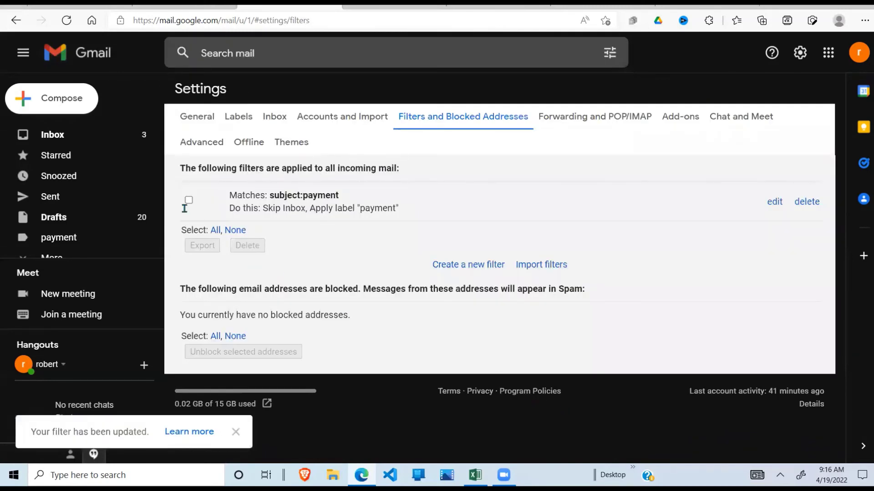
- Send a test e-mail to the account's own address with subject "payment hddkdjdhdbd" and body "dhdjdkdk"
click(76, 107)
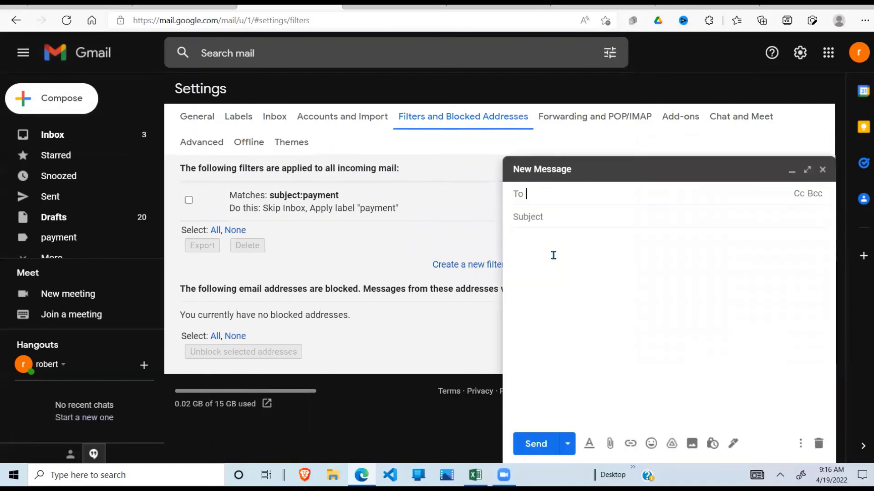
text(to)
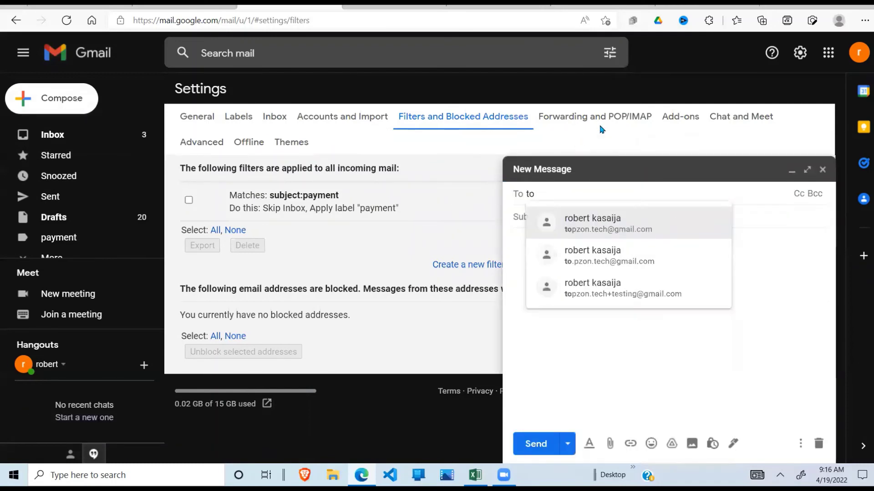
click(607, 223)
click(578, 223)
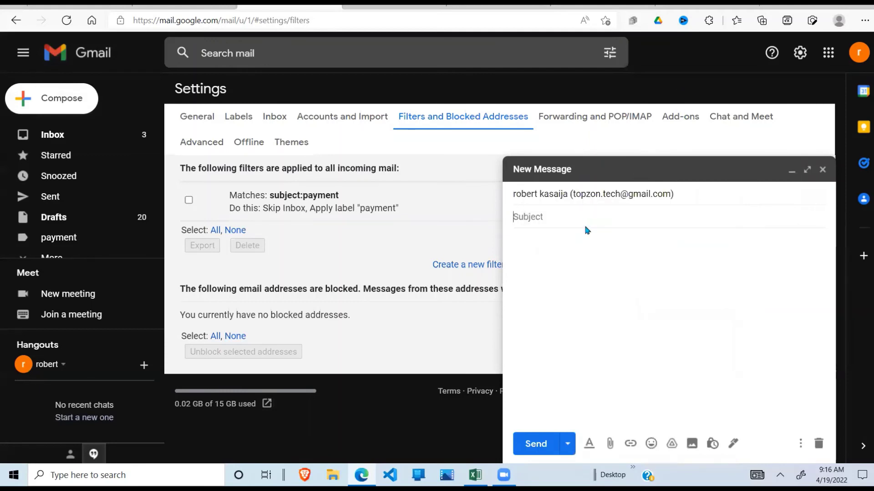
text(payment hddkdjdhdbd)
click(566, 244)
text(dhdjdkdk)
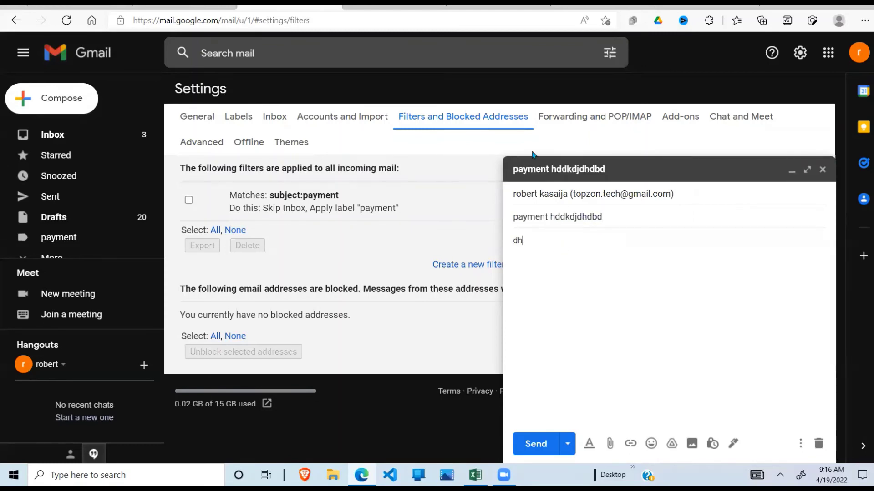
click(536, 445)
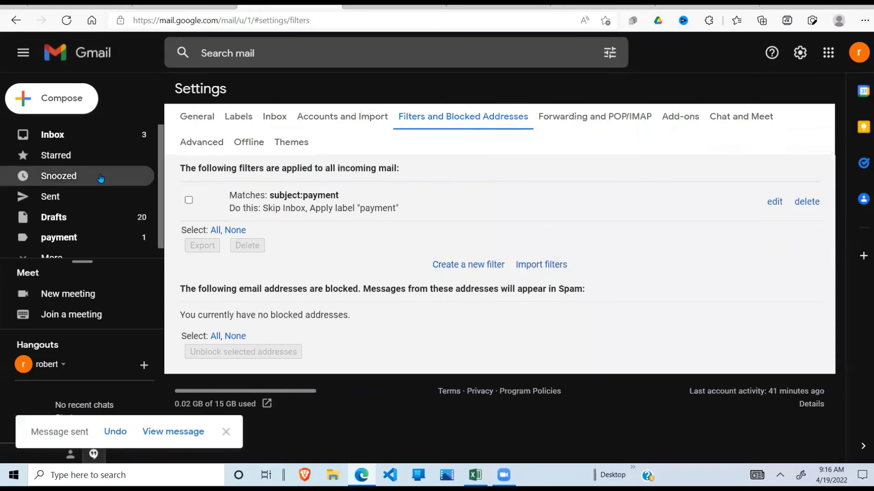
- Check the inbox and the payment label for the new test message, read it, and return to the label's message list
click(61, 139)
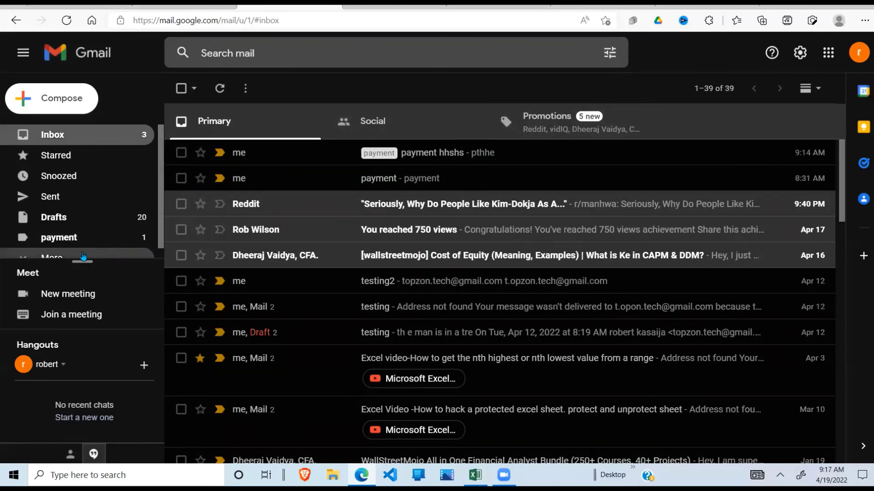
click(59, 238)
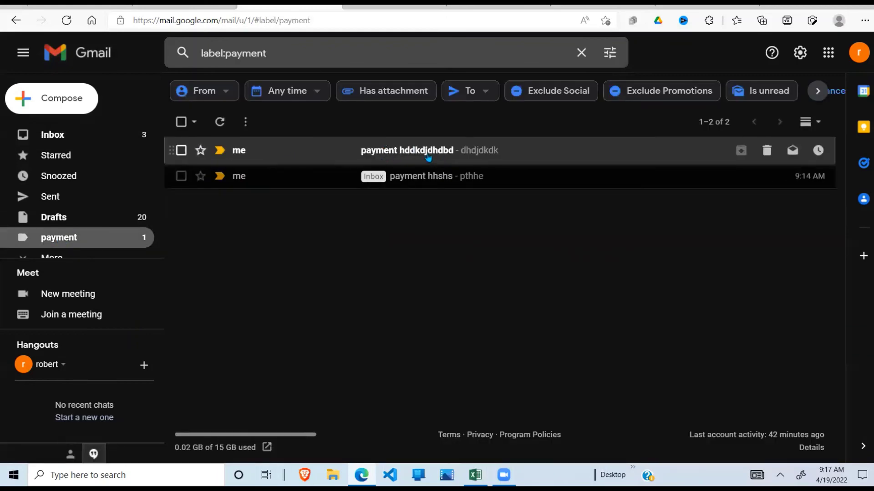
click(436, 154)
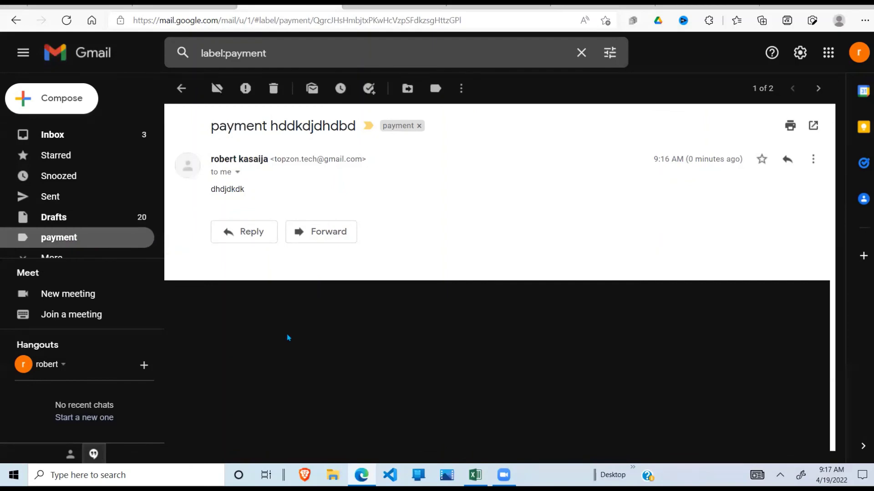
click(69, 245)
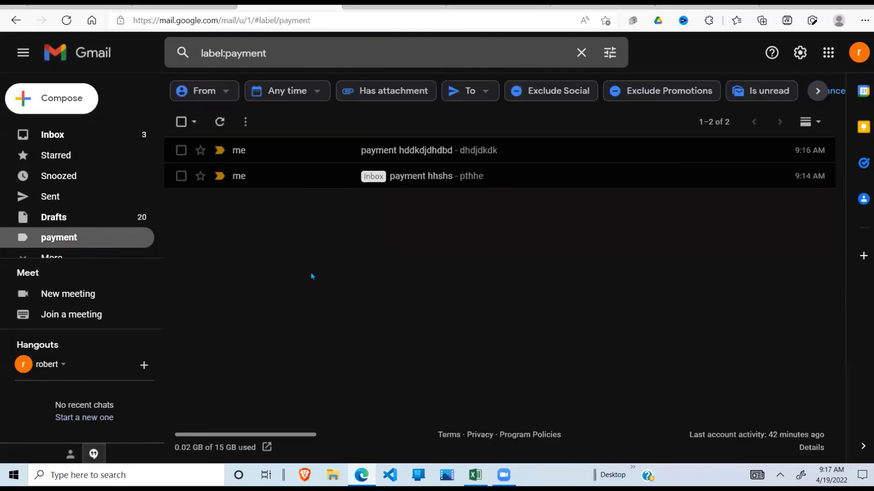